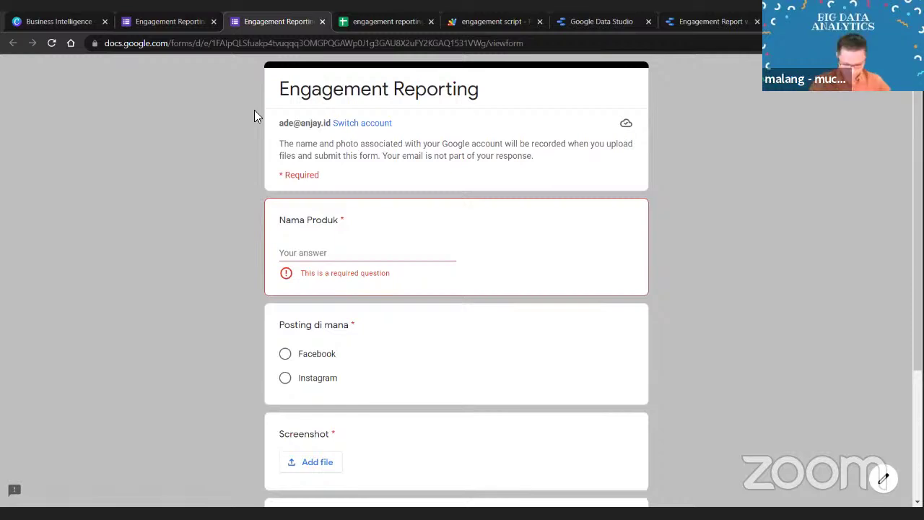
# - Switch to the Canva presentation and view the slide listing the Data Studio connection steps
pyautogui.click(175, 21)
pyautogui.hotkey('ctrl', 'shift', 'Tab')
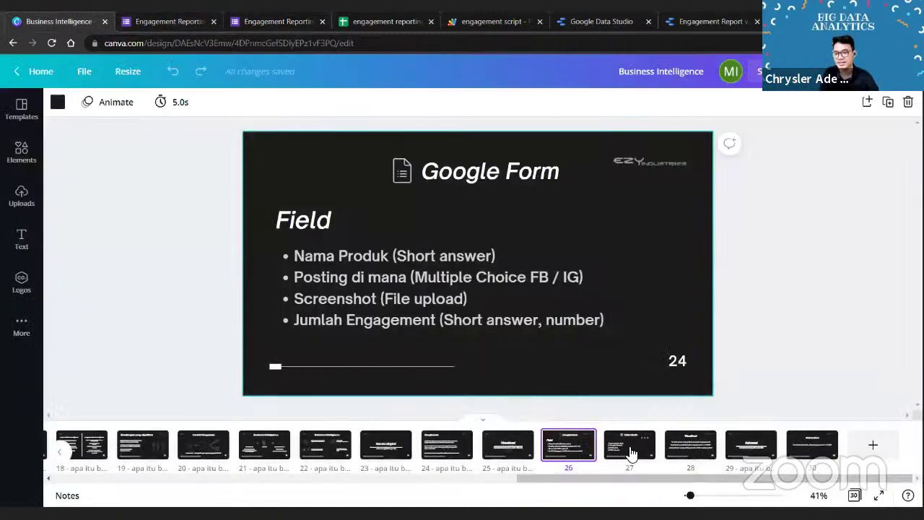
pyautogui.press('Down')
pyautogui.click(182, 212)
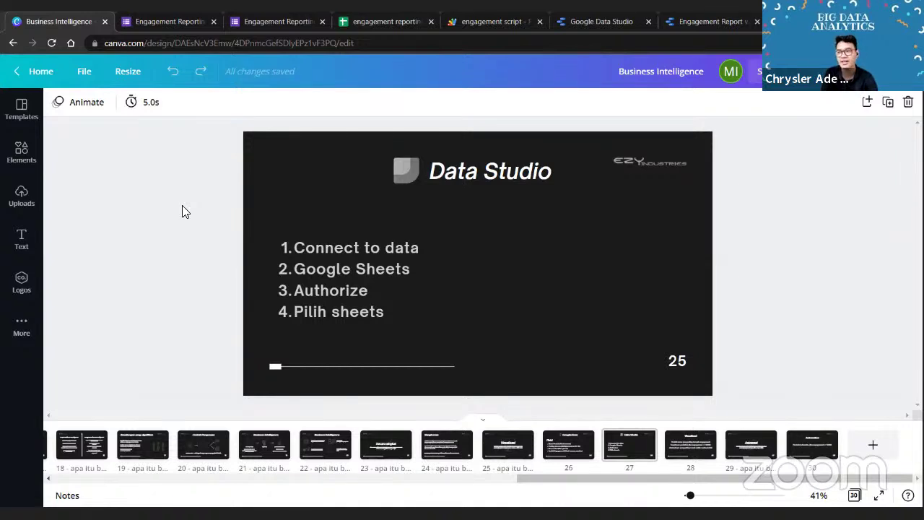
# - Return to the Engagement Reporting response form and enter "Baju indomie viral" as the Nama Produk answer
pyautogui.click(233, 19)
pyautogui.rightClick(265, 191)
pyautogui.click(335, 249)
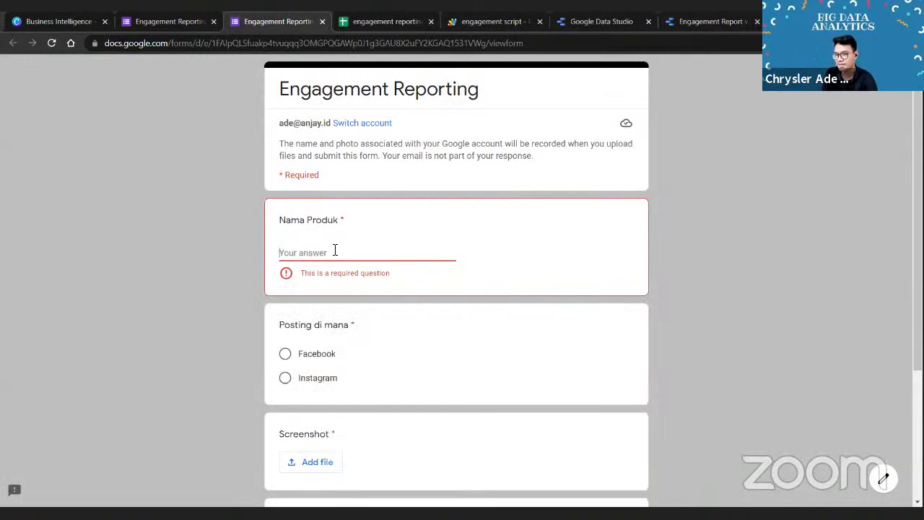
pyautogui.write('tokure')
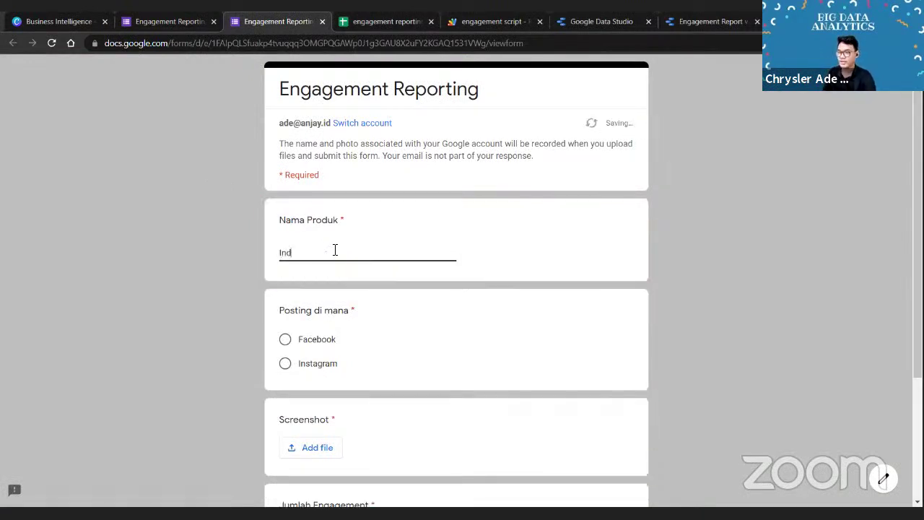
pyautogui.hotkey('ctrl', 'a')
pyautogui.press('BackSpace')
pyautogui.write('Baju ')
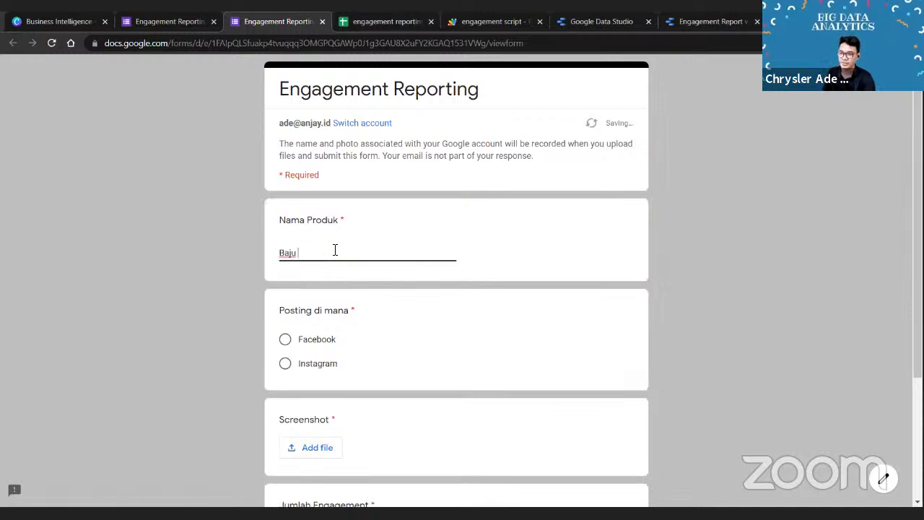
pyautogui.write('indomie viral')
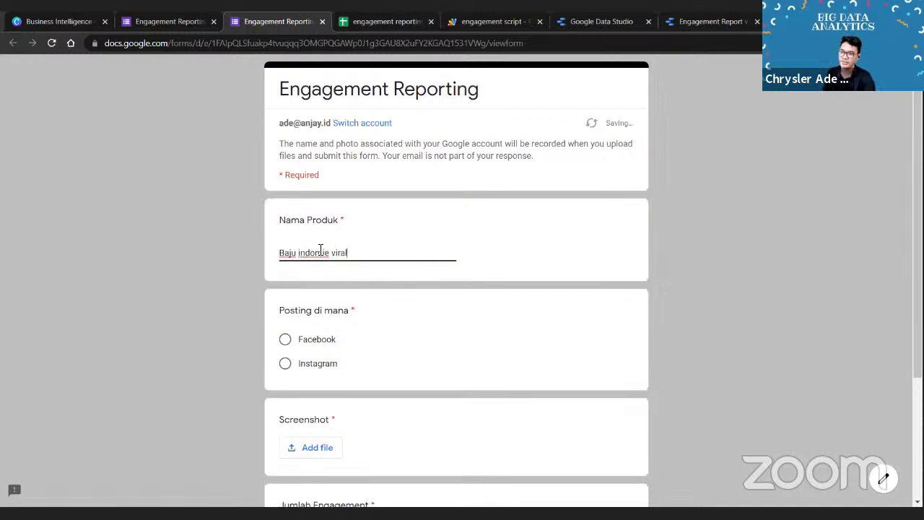
pyautogui.click(214, 236)
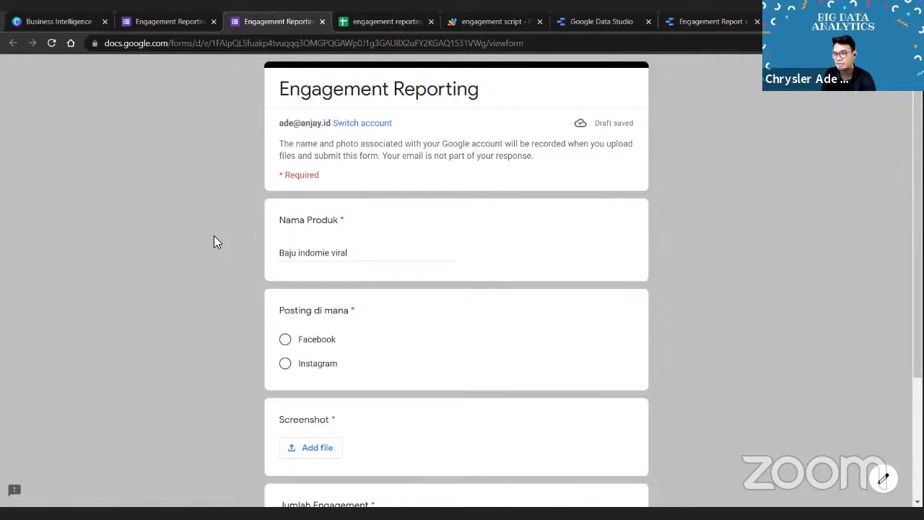
# - Choose Instagram for Posting di mana and enter 120000 as the Jumlah Engagement
pyautogui.click(317, 364)
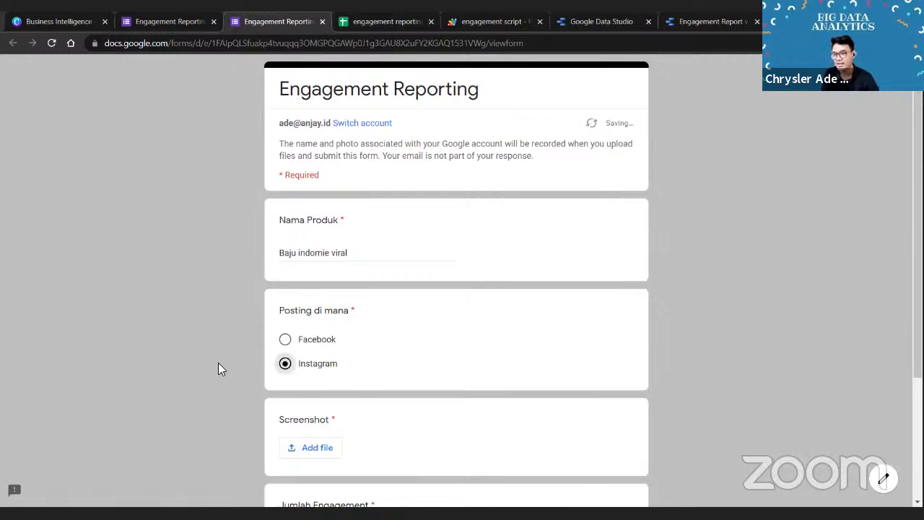
pyautogui.scroll(-3, 209, 354)
pyautogui.click(314, 418)
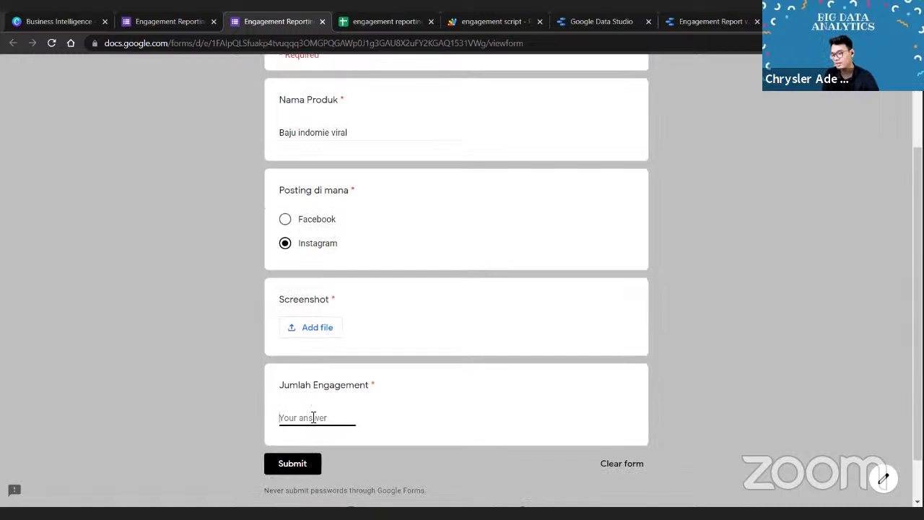
pyautogui.write('1000')
pyautogui.press('BackSpace')
pyautogui.press('BackSpace')
pyautogui.press('BackSpace')
pyautogui.press('BackSpace')
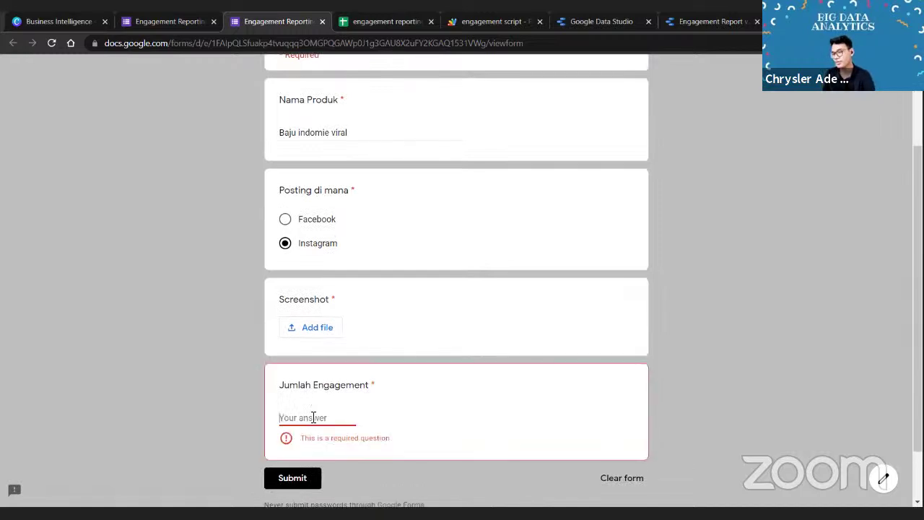
pyautogui.write('120000')
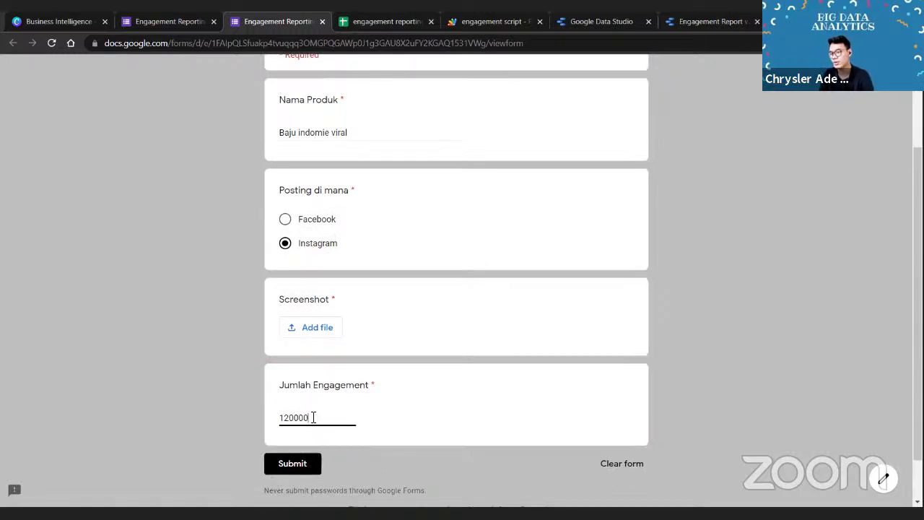
# - Upload photo_2021-10-10_08-25-08.jpg from the Downloads folder as the Screenshot answer
pyautogui.click(307, 328)
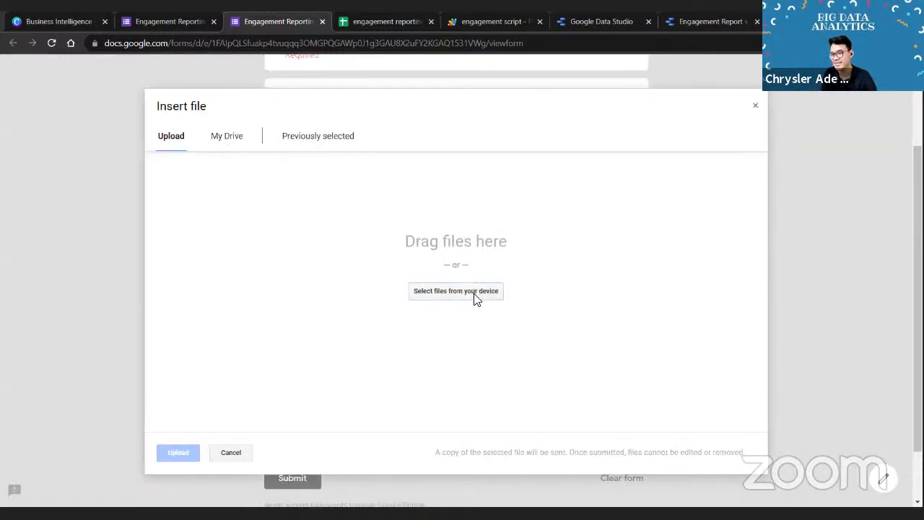
pyautogui.click(476, 294)
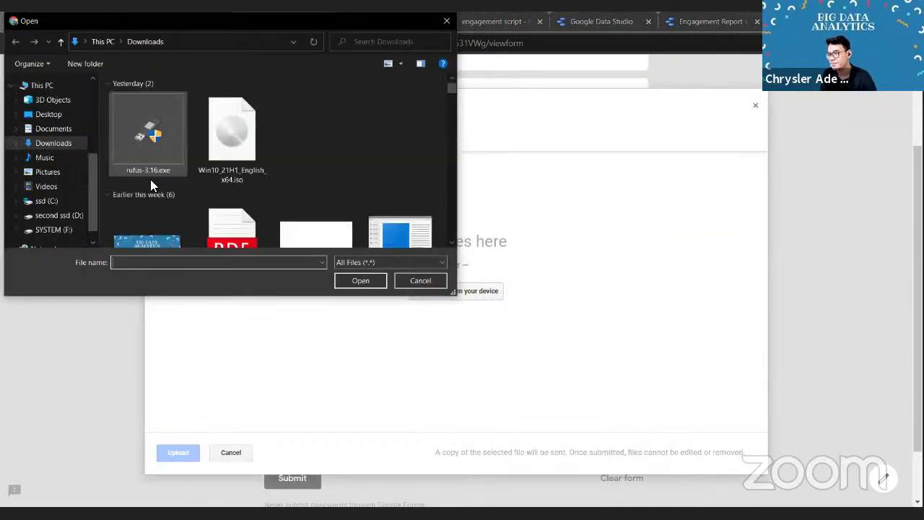
pyautogui.scroll(-3, 152, 186)
pyautogui.click(149, 152)
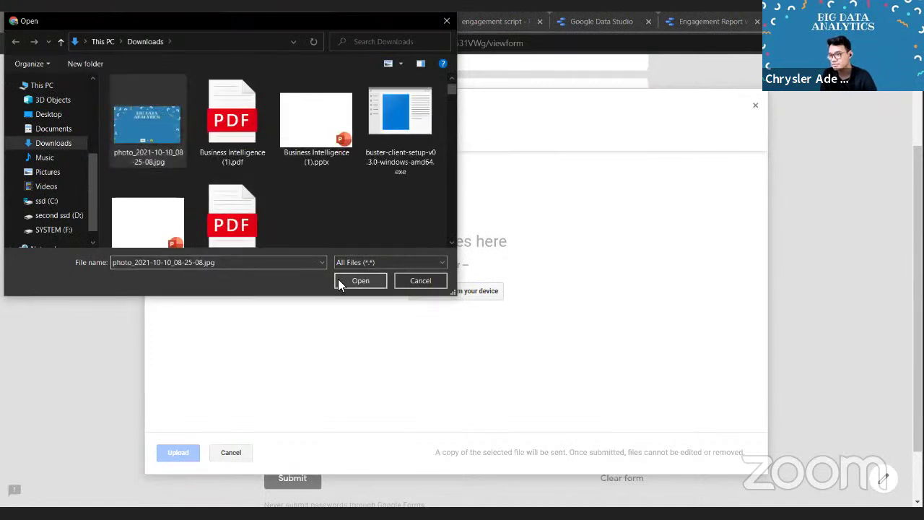
pyautogui.click(356, 281)
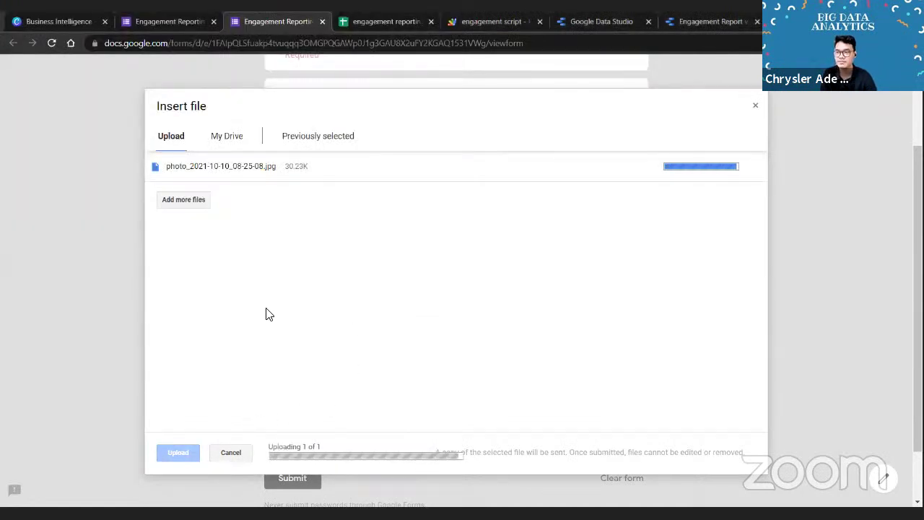
# - Submit the completed Engagement Reporting form, sending it again after the draft is restored
pyautogui.scroll(-1, 190, 263)
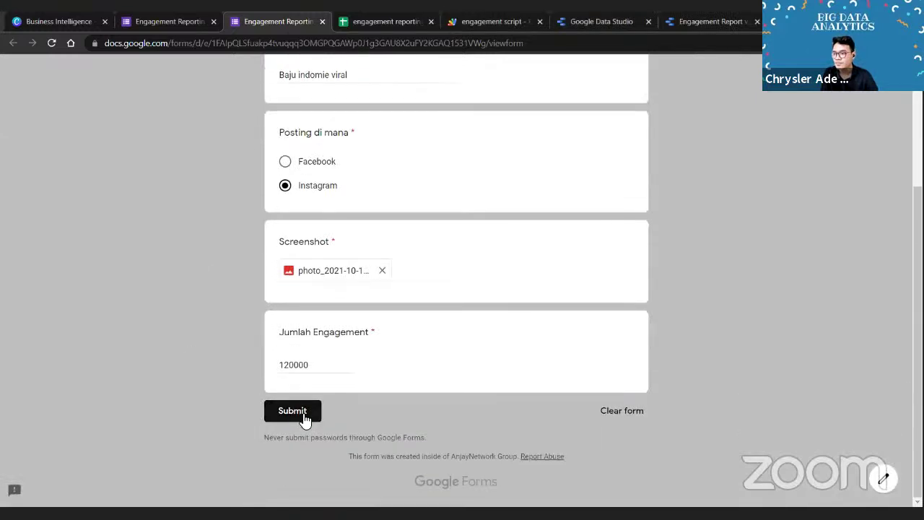
pyautogui.click(303, 416)
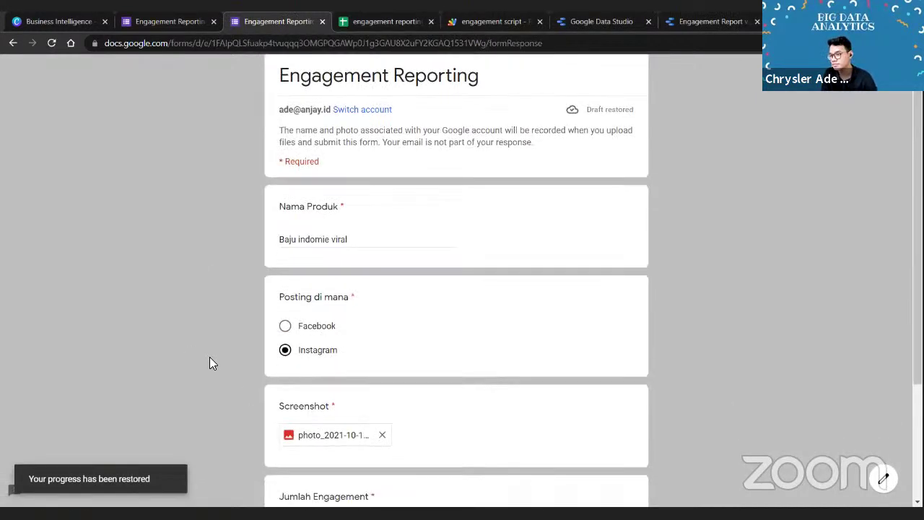
pyautogui.scroll(-3, 210, 363)
pyautogui.click(307, 415)
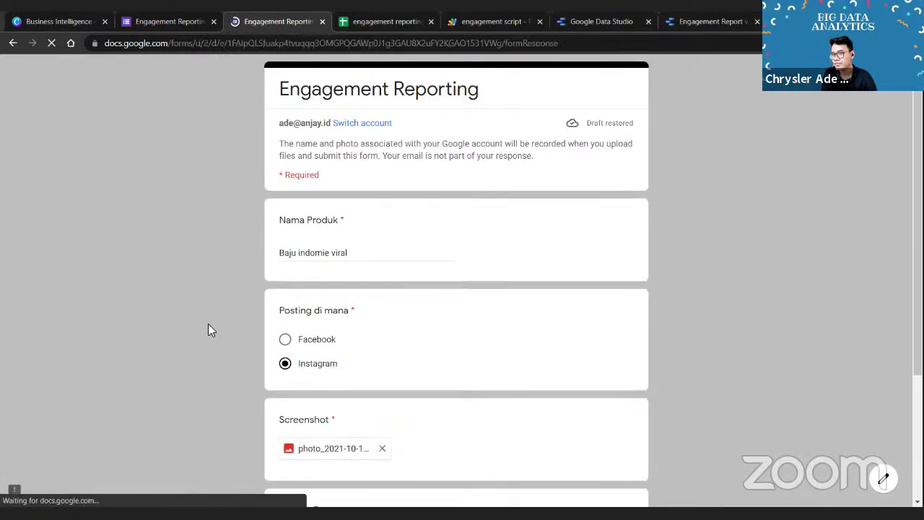
pyautogui.rightClick(190, 263)
pyautogui.click(190, 263)
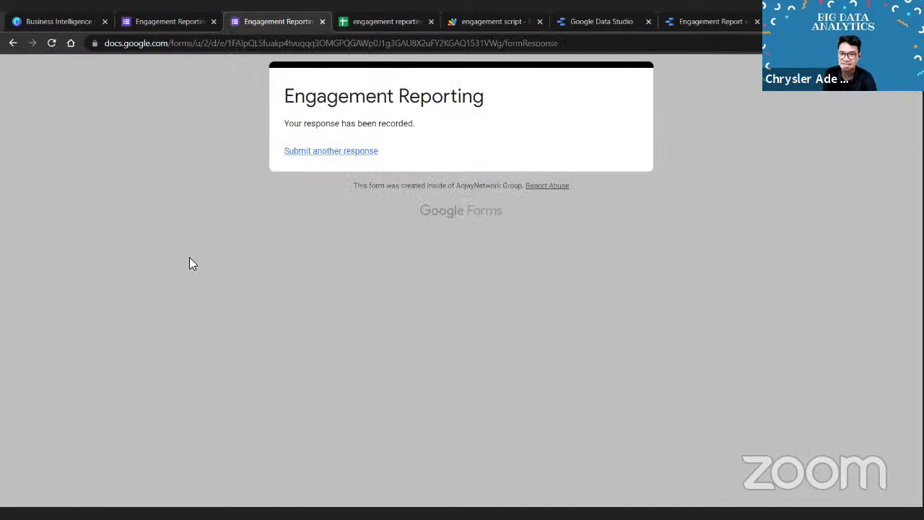
# - Check the newly submitted response in the input engagement sheet of the engagement reporting spreadsheet
pyautogui.click(378, 16)
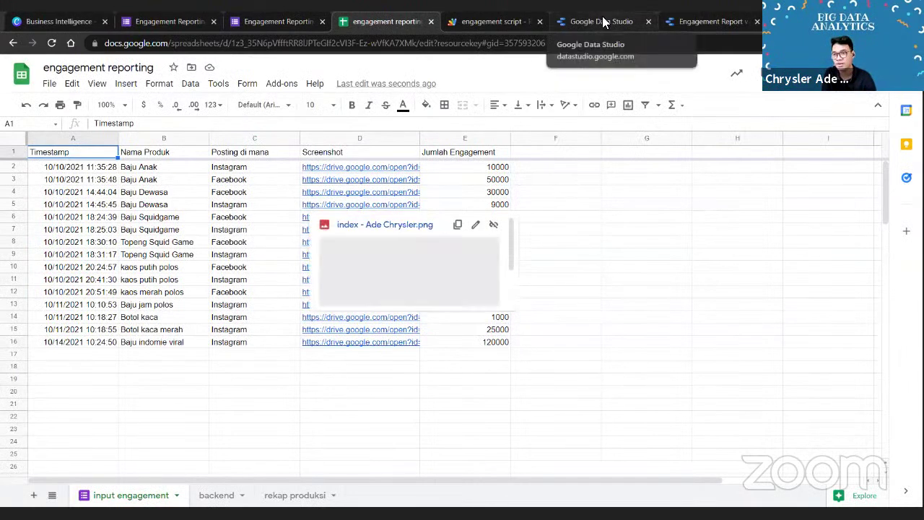
pyautogui.click(604, 407)
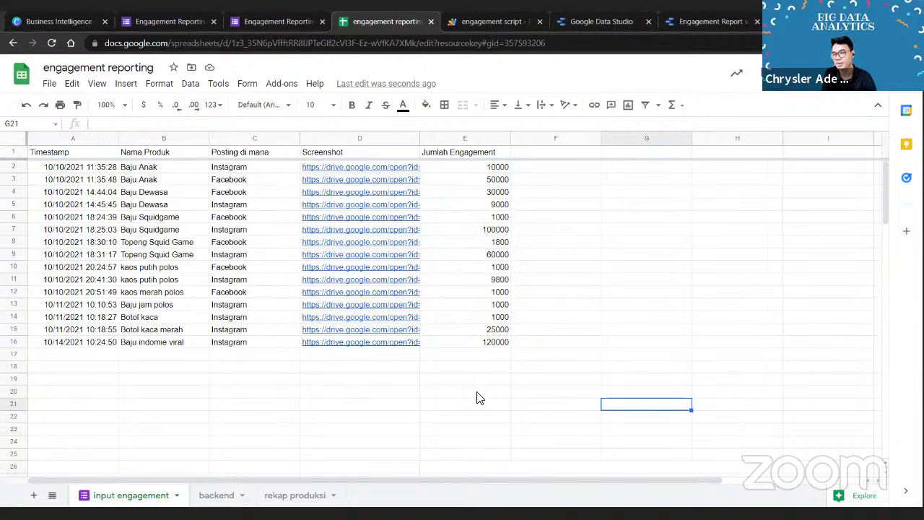
pyautogui.click(499, 345)
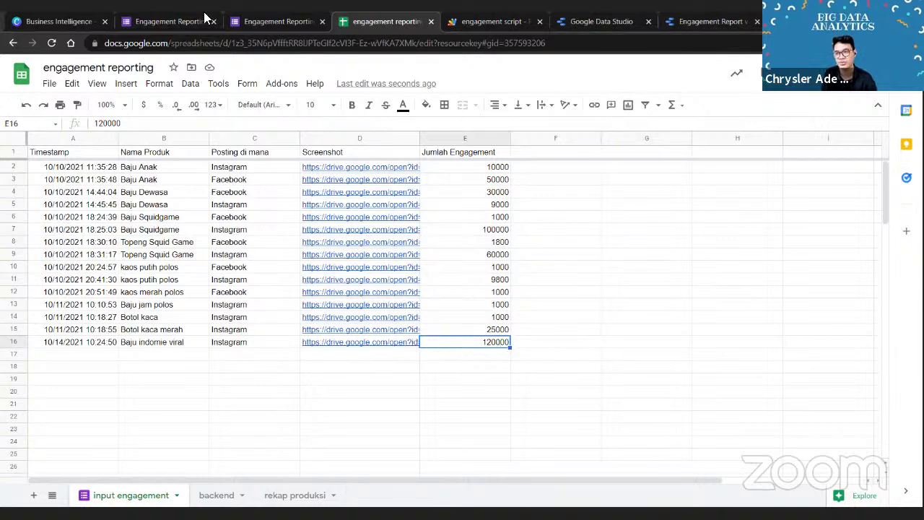
pyautogui.click(469, 20)
pyautogui.click(393, 21)
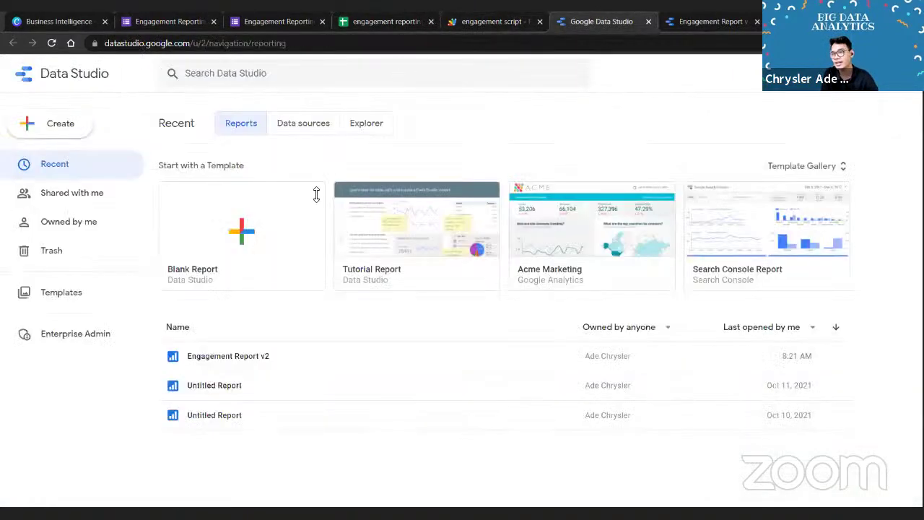
pyautogui.click(136, 180)
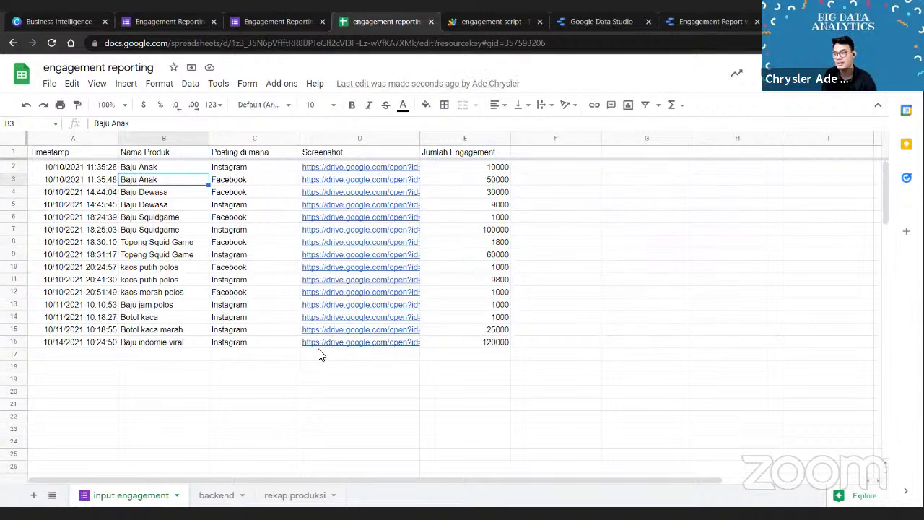
# - View the engagement script code in Apps Script and return to the Data Studio slide in the Canva presentation
pyautogui.click(506, 15)
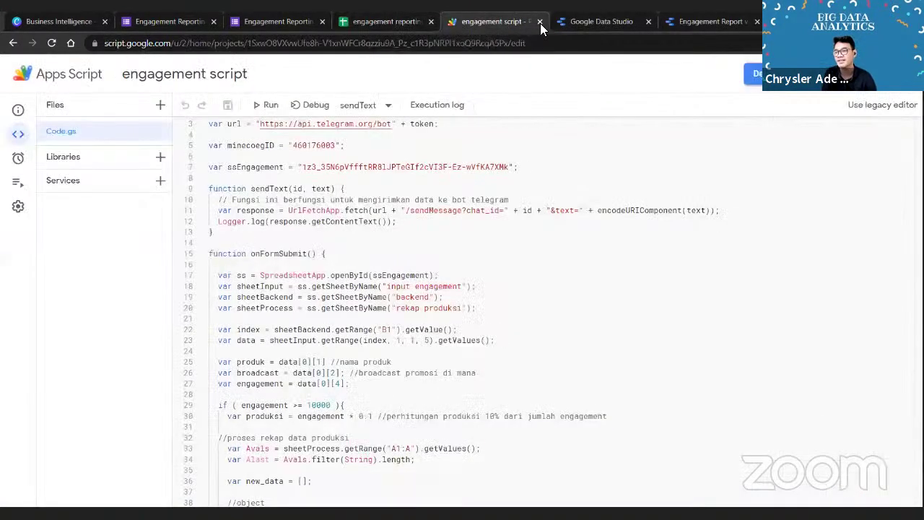
pyautogui.click(562, 21)
pyautogui.click(166, 21)
pyautogui.click(65, 21)
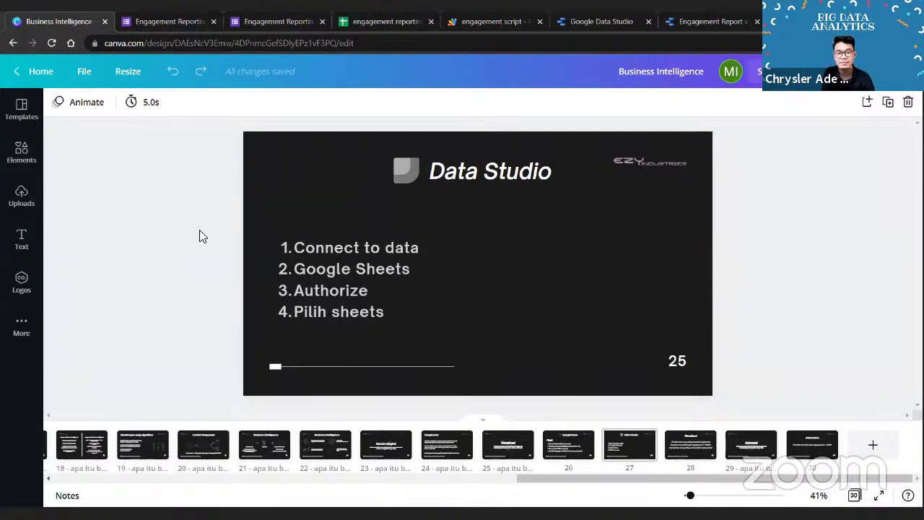
# - Switch to Google Data Studio and create a blank report
pyautogui.click(592, 21)
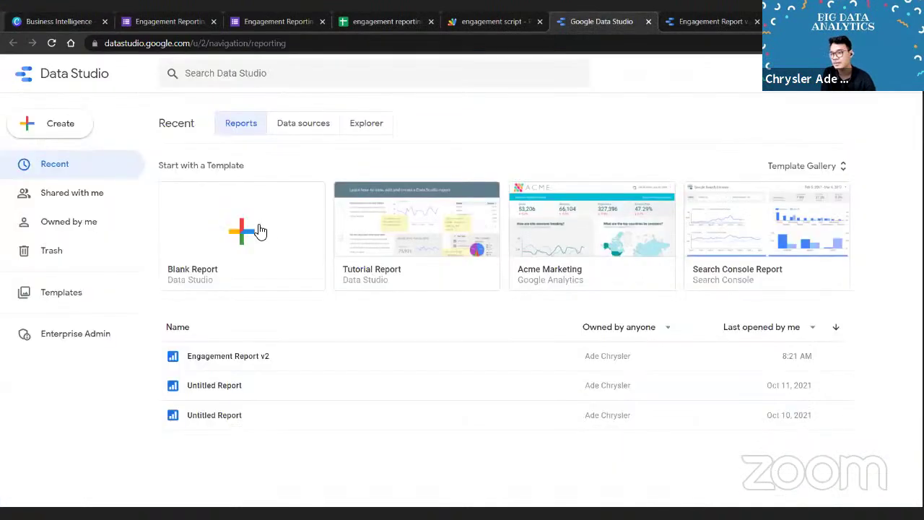
pyautogui.click(289, 230)
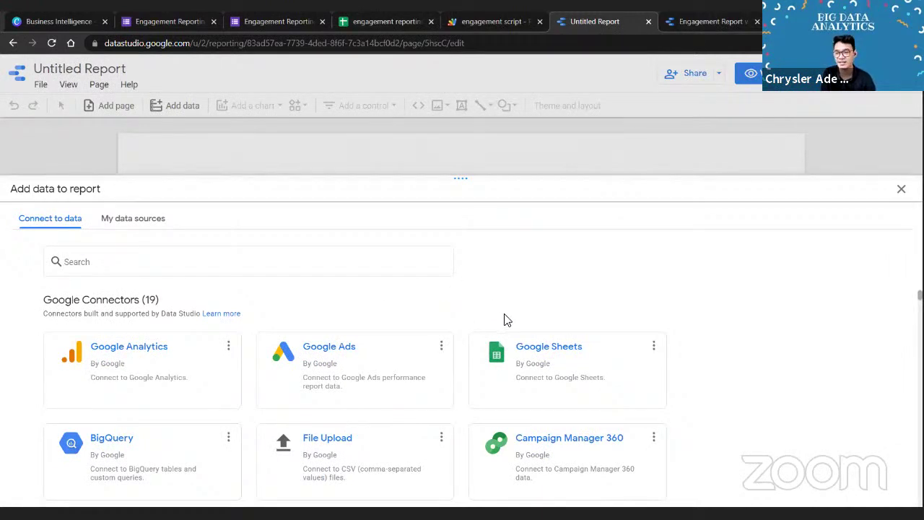
# - Browse the Google and partner connectors available for adding data to the report
pyautogui.scroll(-2, 398, 377)
pyautogui.scroll(-6, 408, 381)
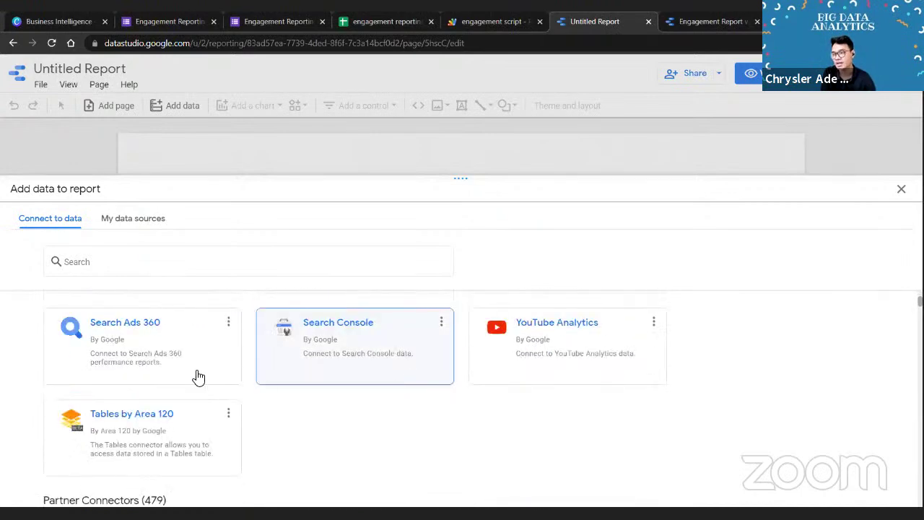
pyautogui.scroll(8, 196, 377)
pyautogui.scroll(-2, 406, 369)
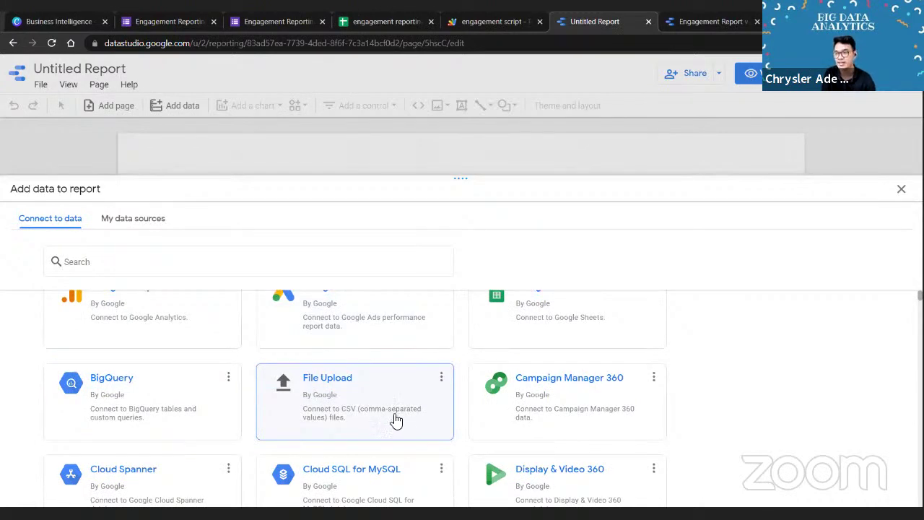
pyautogui.scroll(-3, 401, 408)
pyautogui.scroll(-10, 408, 408)
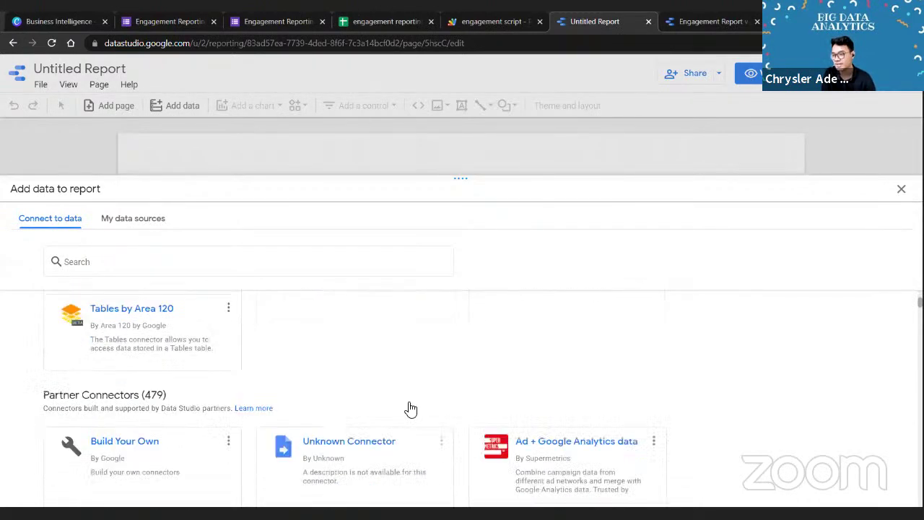
pyautogui.scroll(-3, 413, 410)
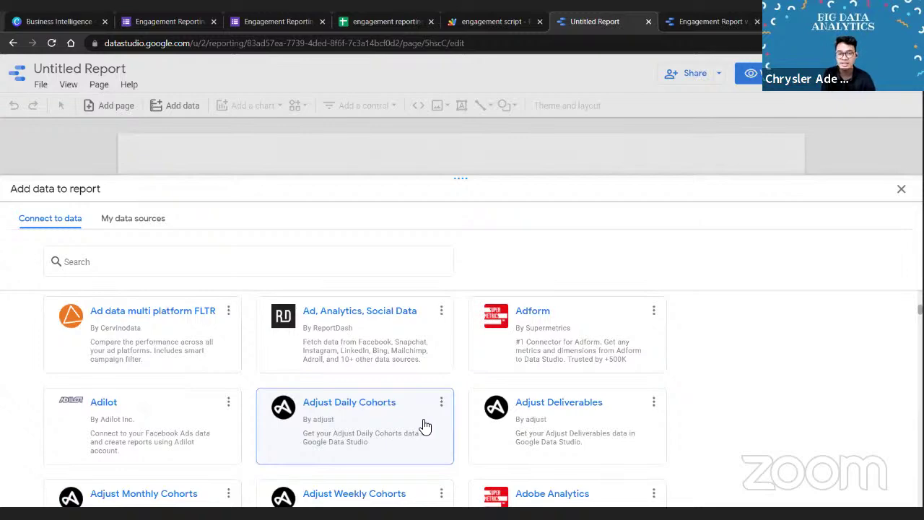
pyautogui.scroll(3, 419, 404)
pyautogui.scroll(10, 419, 339)
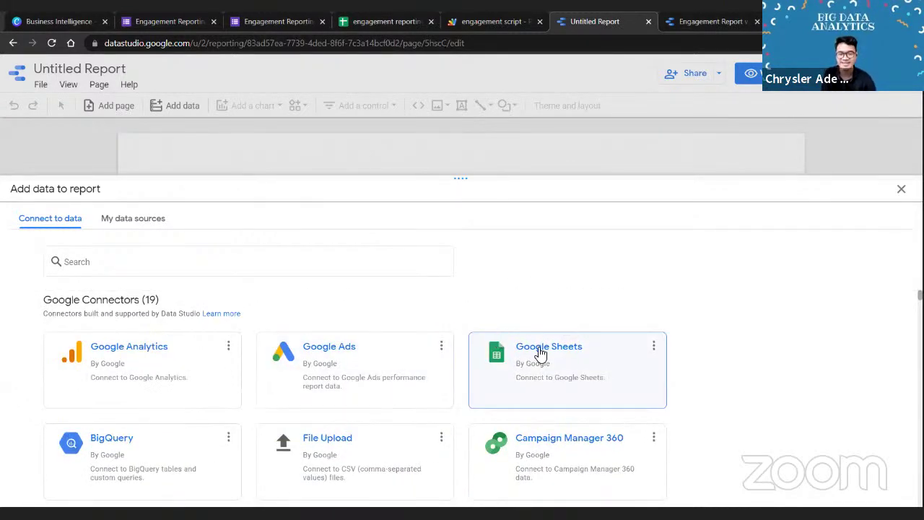
# - Add the input engagement worksheet of the engagement reporting spreadsheet as data through the Google Sheets connector, keeping the first row as headers
pyautogui.click(542, 371)
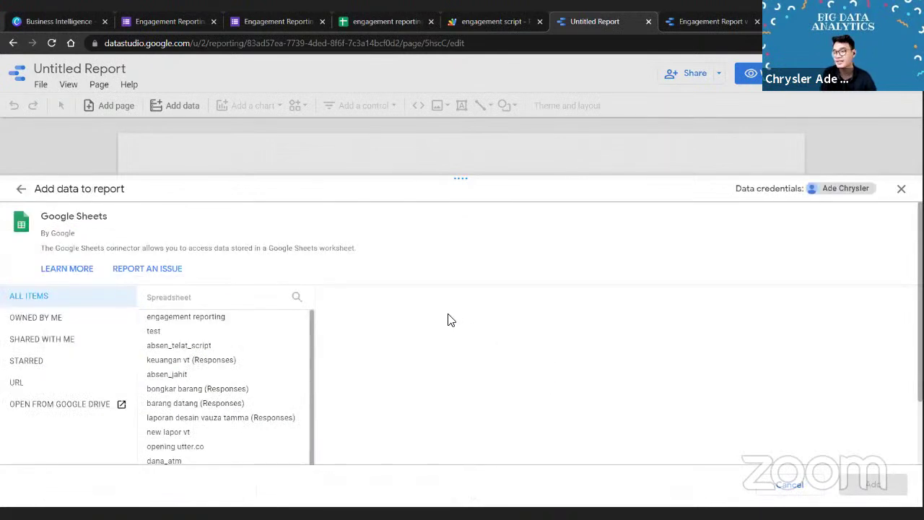
pyautogui.click(272, 324)
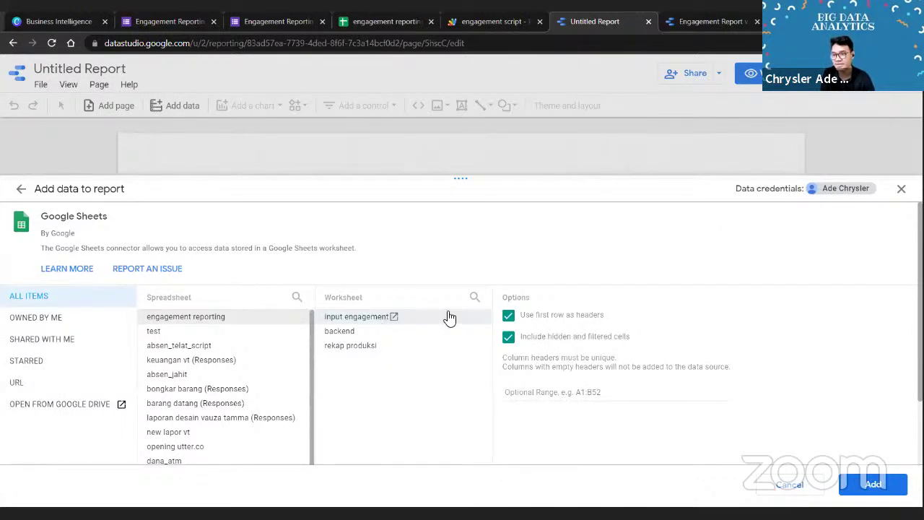
pyautogui.click(869, 488)
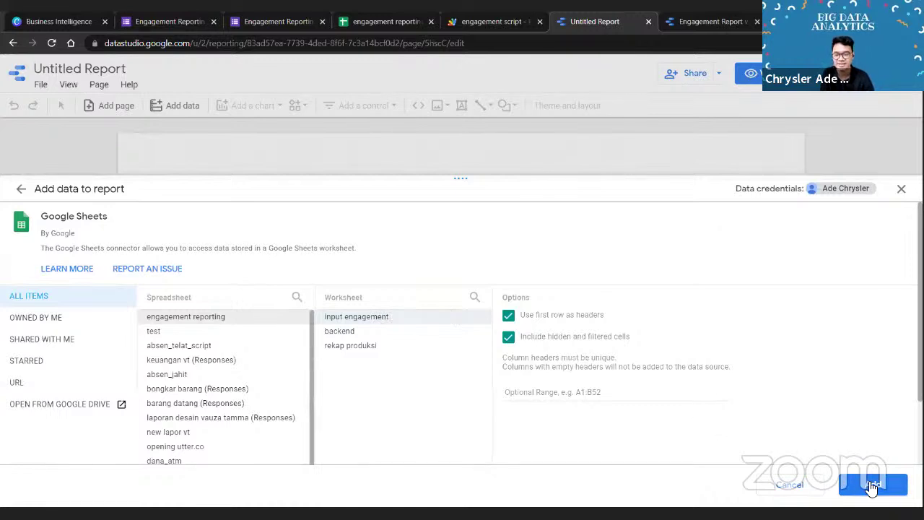